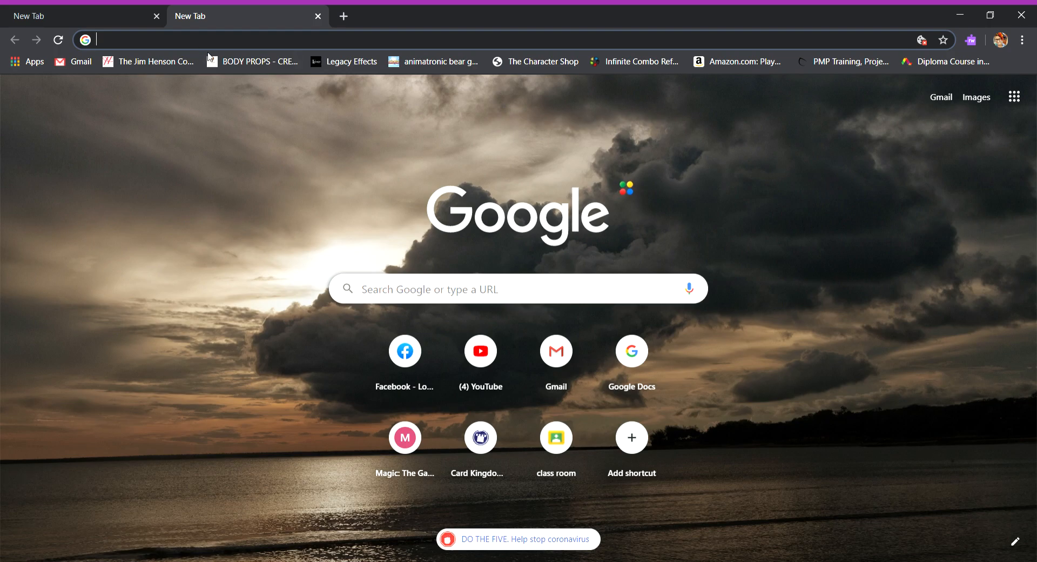
- Search the web for google classroom and open the Google Classroom site from the results
{"action": "type", "text": "google "}
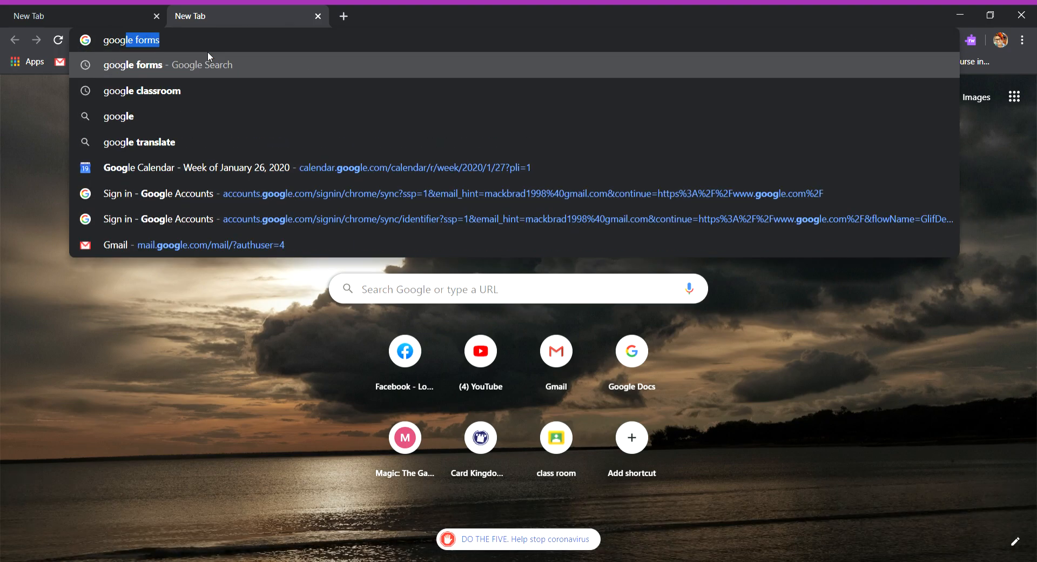
{"action": "type", "text": "clas"}
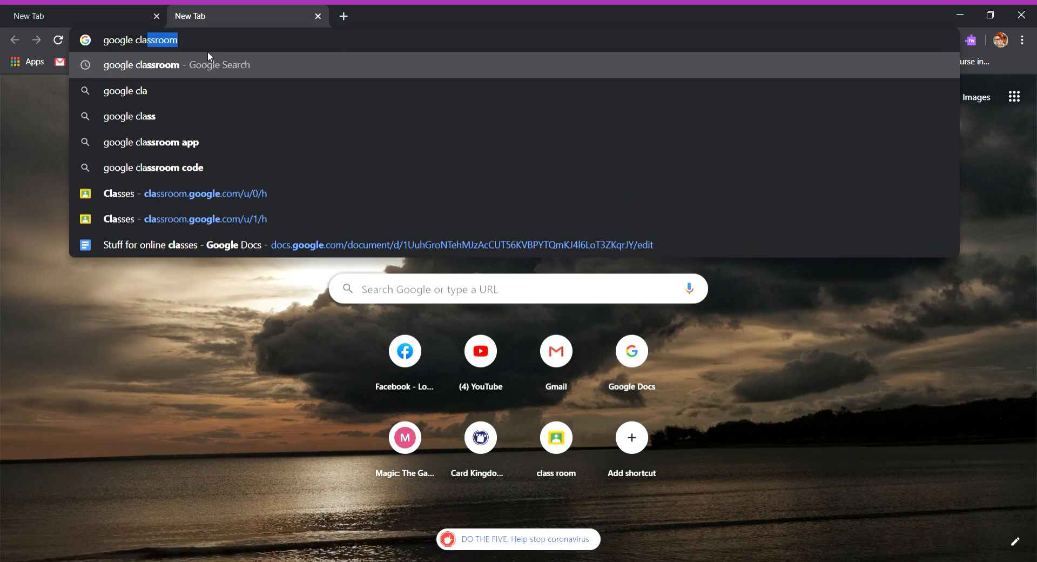
{"action": "left_click", "coordinate": [318, 75]}
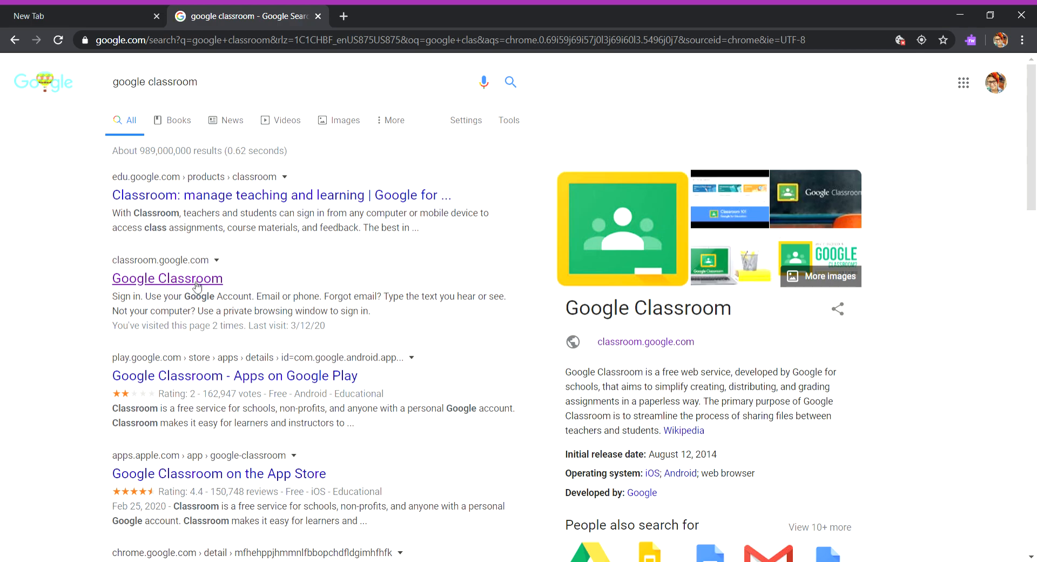
{"action": "left_click", "coordinate": [198, 286]}
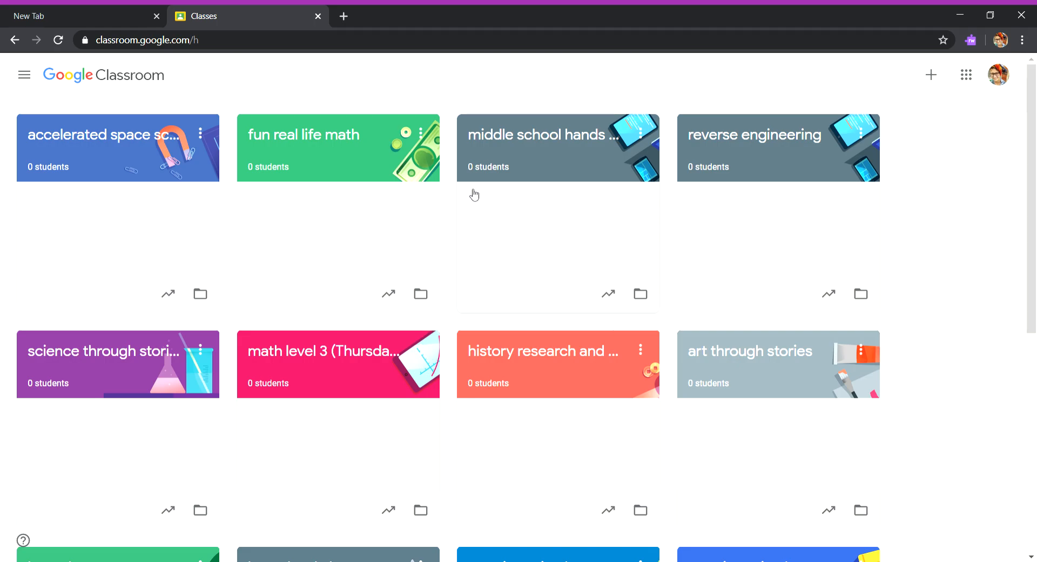
- Create a new class named "test class", acknowledging the notice about using Classroom at a school with students
{"action": "left_click", "coordinate": [938, 81]}
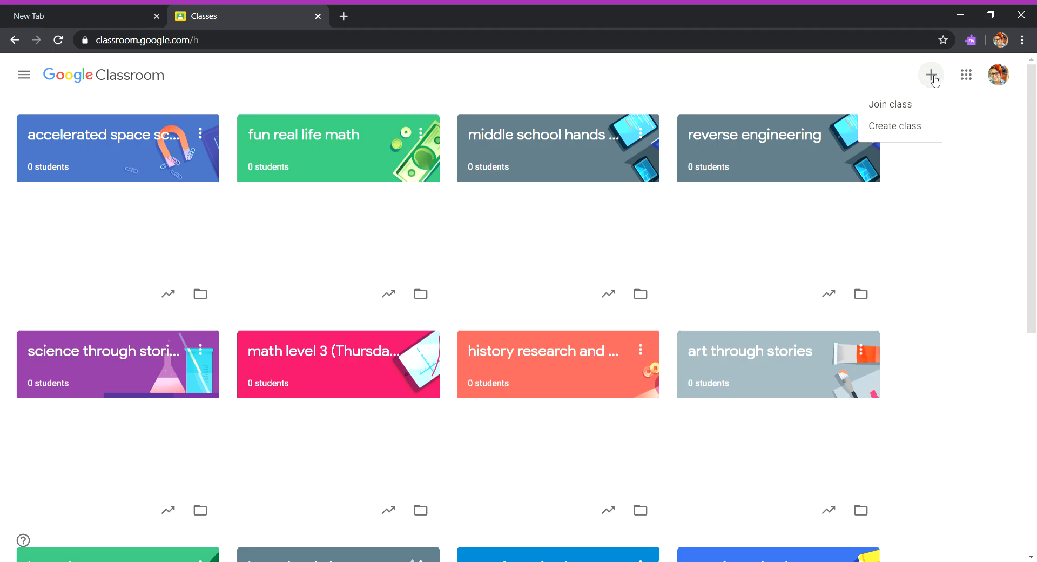
{"action": "left_click", "coordinate": [901, 129]}
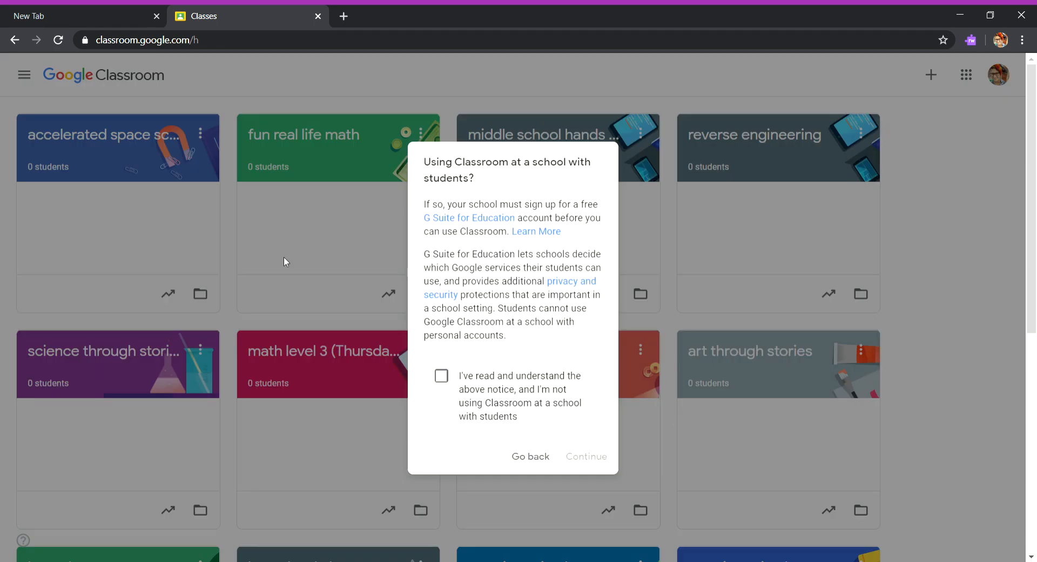
{"action": "left_click", "coordinate": [446, 381]}
{"action": "left_click", "coordinate": [591, 459]}
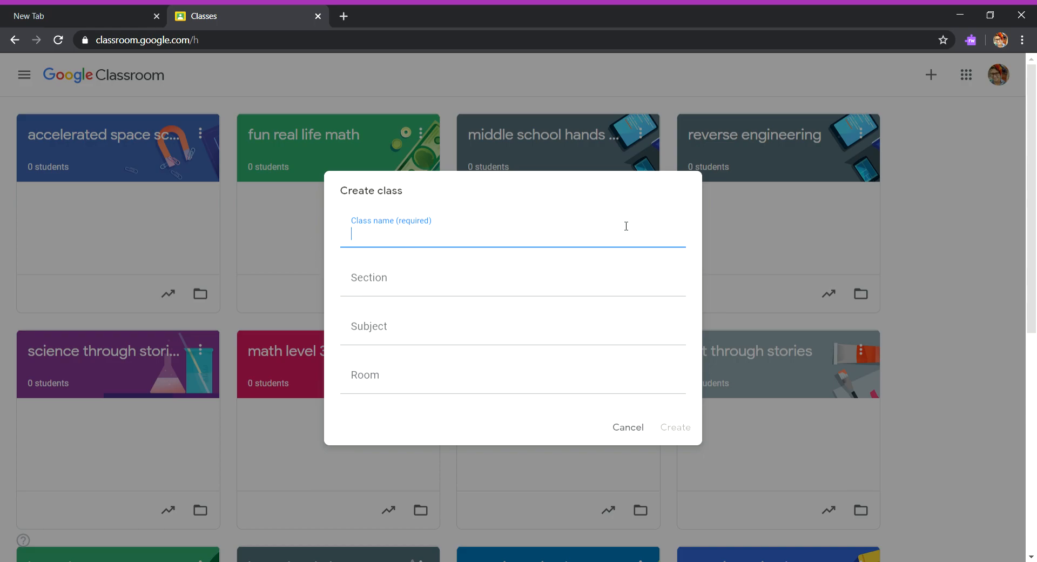
{"action": "type", "text": "test class"}
{"action": "left_click", "coordinate": [684, 432]}
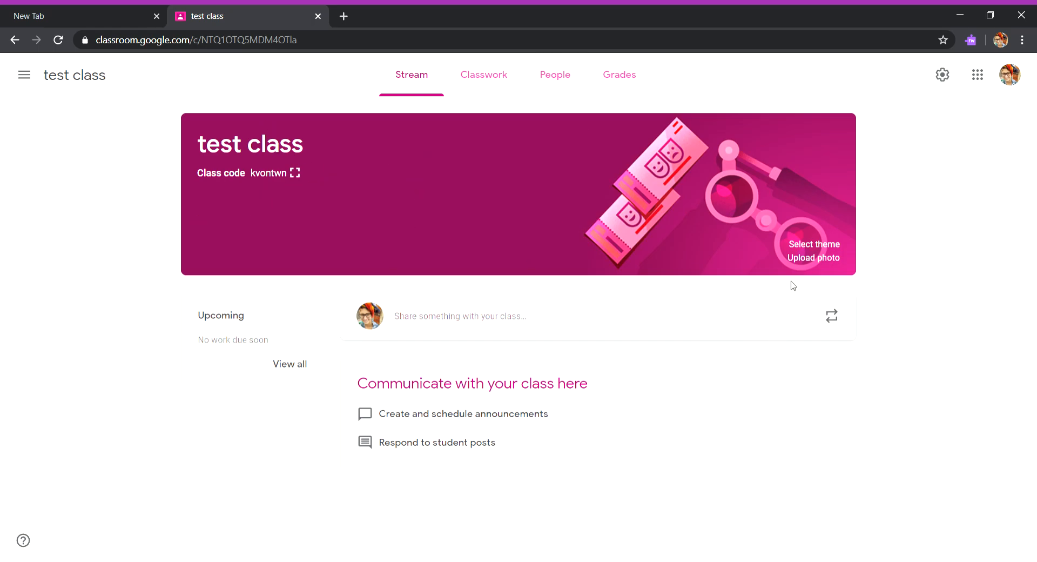
- Change the class theme to the green DNA and pea-pod image from the Math & Science gallery category
{"action": "left_click", "coordinate": [824, 245]}
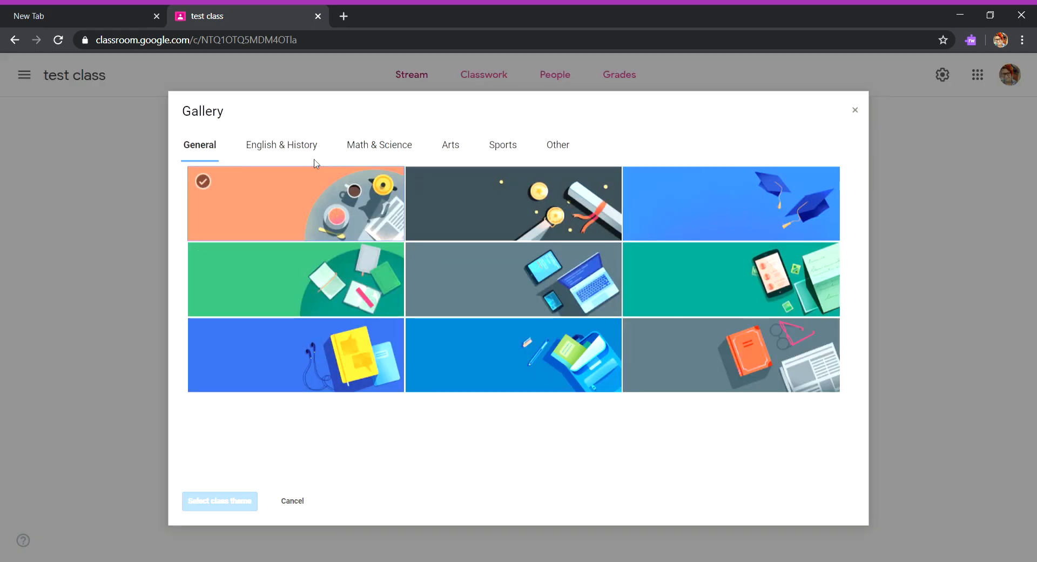
{"action": "left_click", "coordinate": [300, 150]}
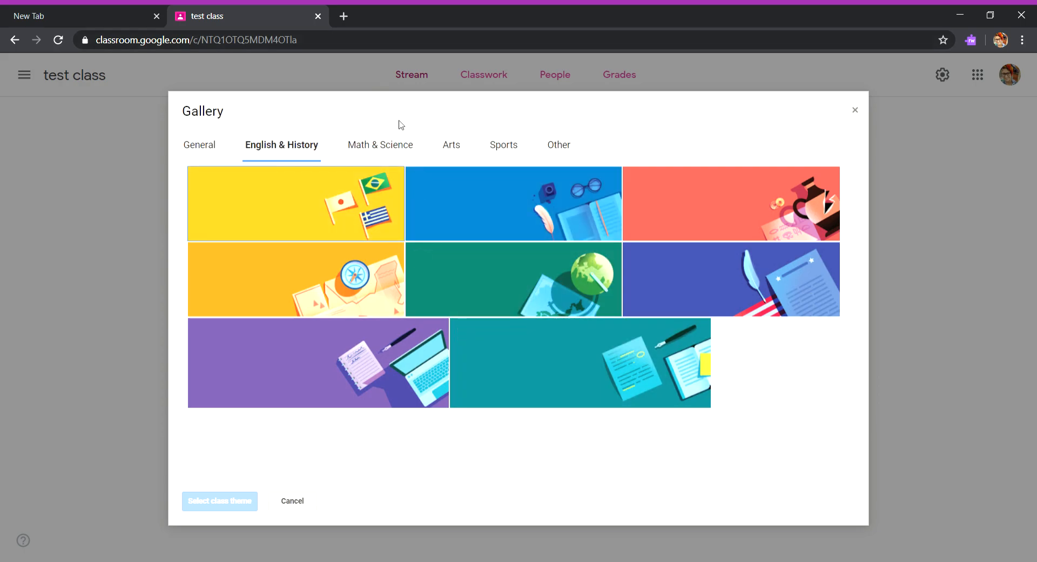
{"action": "left_click", "coordinate": [398, 153]}
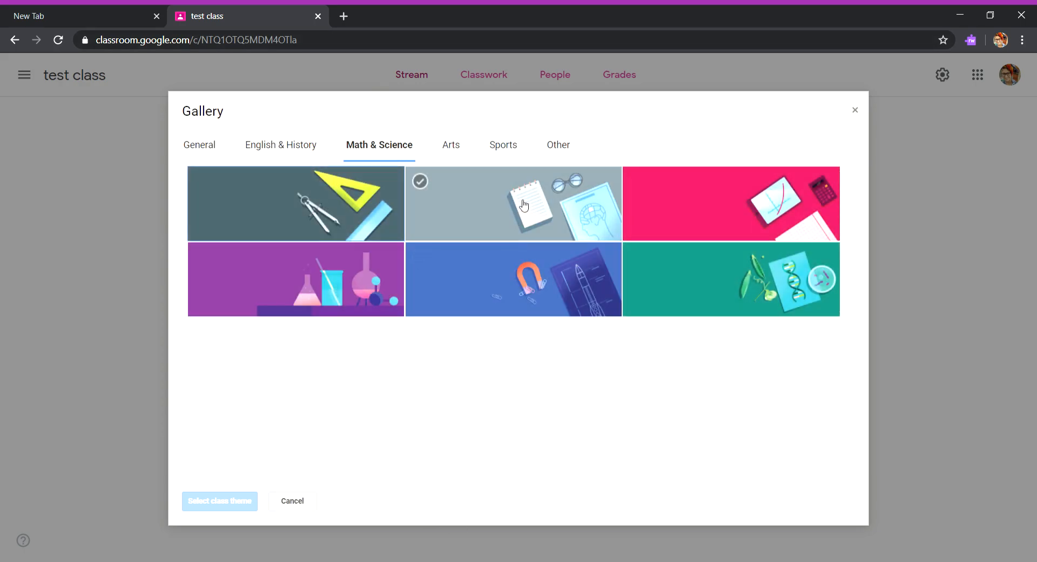
{"action": "left_click", "coordinate": [723, 281]}
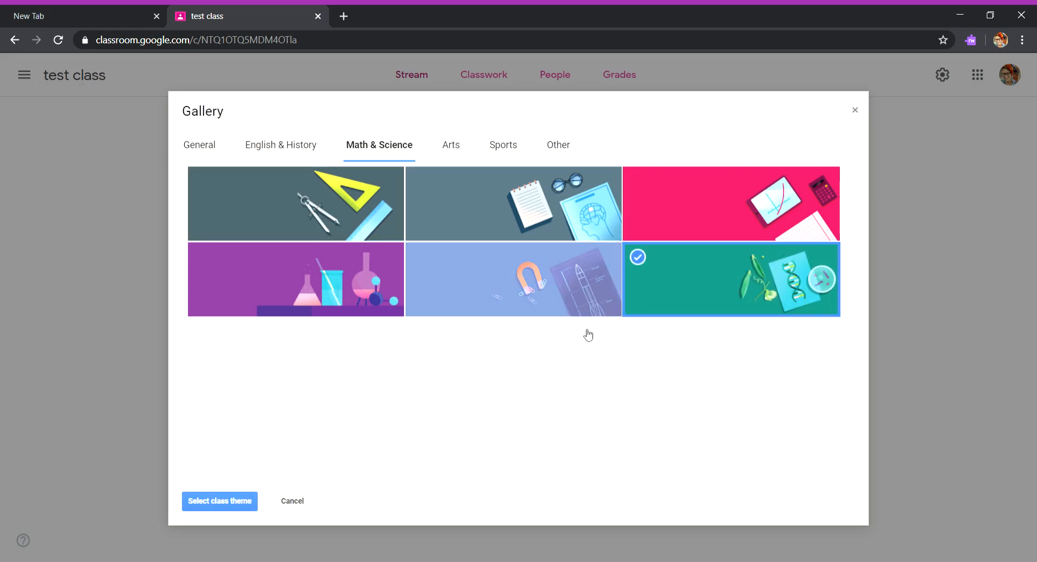
{"action": "left_click", "coordinate": [218, 500]}
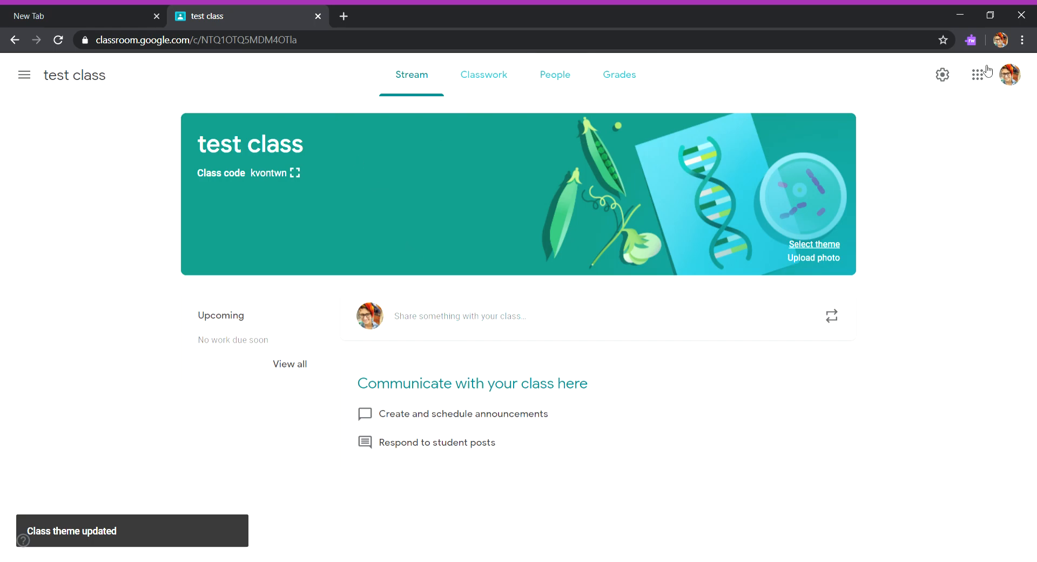
- Examine the class settings, including the class details fields, general options and grading options, and close them without making changes
{"action": "left_click", "coordinate": [943, 76]}
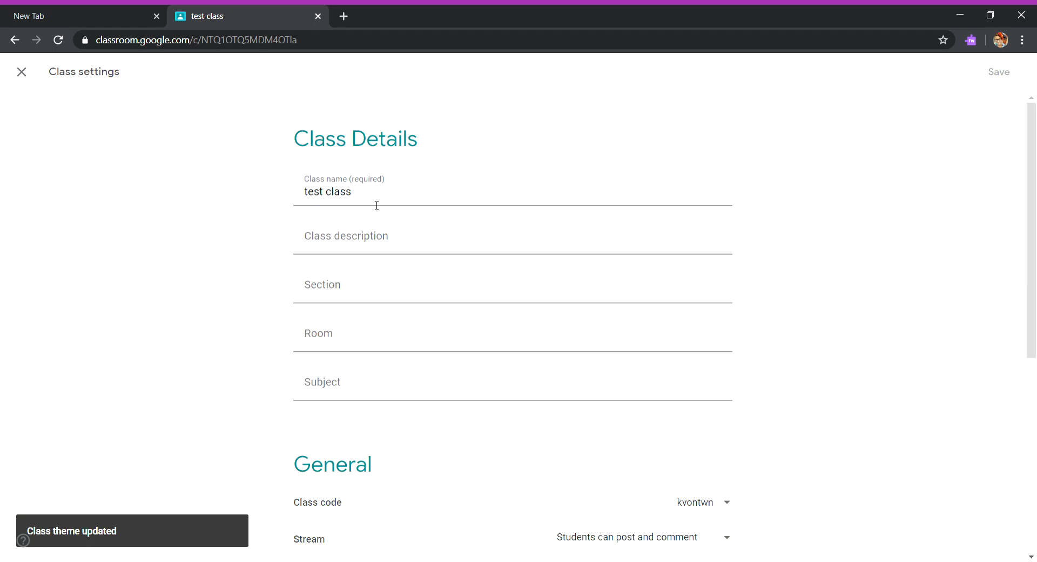
{"action": "left_click", "coordinate": [382, 251]}
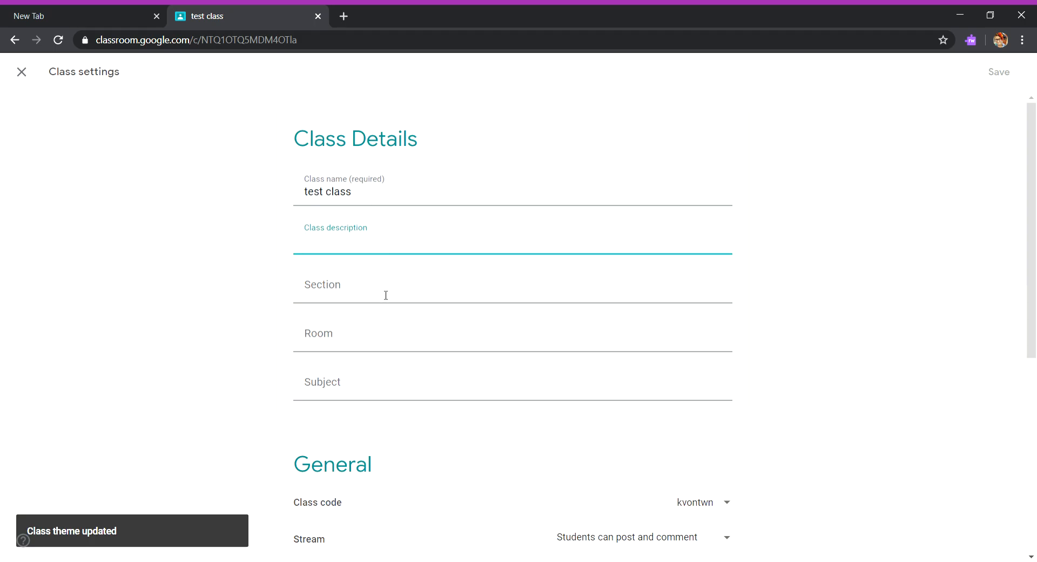
{"action": "left_click", "coordinate": [384, 292]}
{"action": "left_click", "coordinate": [369, 342]}
{"action": "left_click", "coordinate": [396, 393]}
{"action": "scroll", "coordinate": [451, 348], "scroll_direction": "down", "scroll_amount": 5}
{"action": "scroll", "coordinate": [449, 347], "scroll_direction": "up", "scroll_amount": 5}
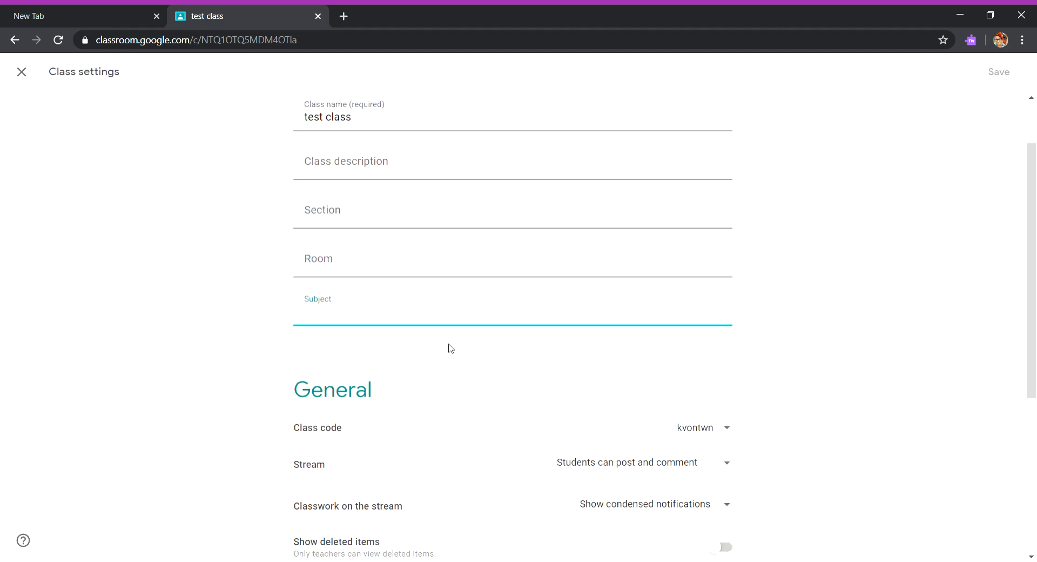
{"action": "scroll", "coordinate": [376, 251], "scroll_direction": "down", "scroll_amount": 1}
{"action": "scroll", "coordinate": [376, 251], "scroll_direction": "down", "scroll_amount": 5}
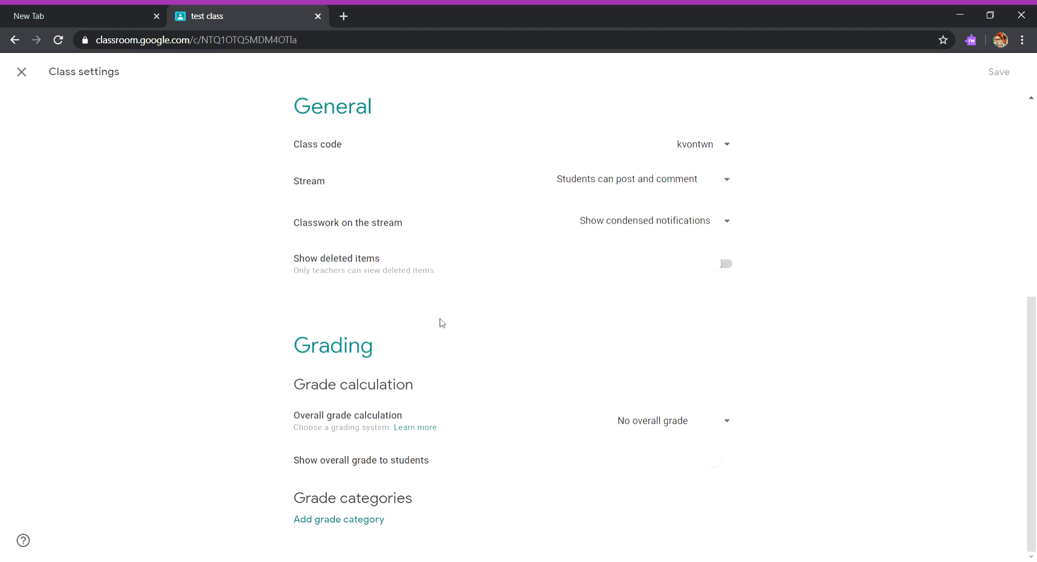
{"action": "scroll", "coordinate": [427, 278], "scroll_direction": "up", "scroll_amount": 6}
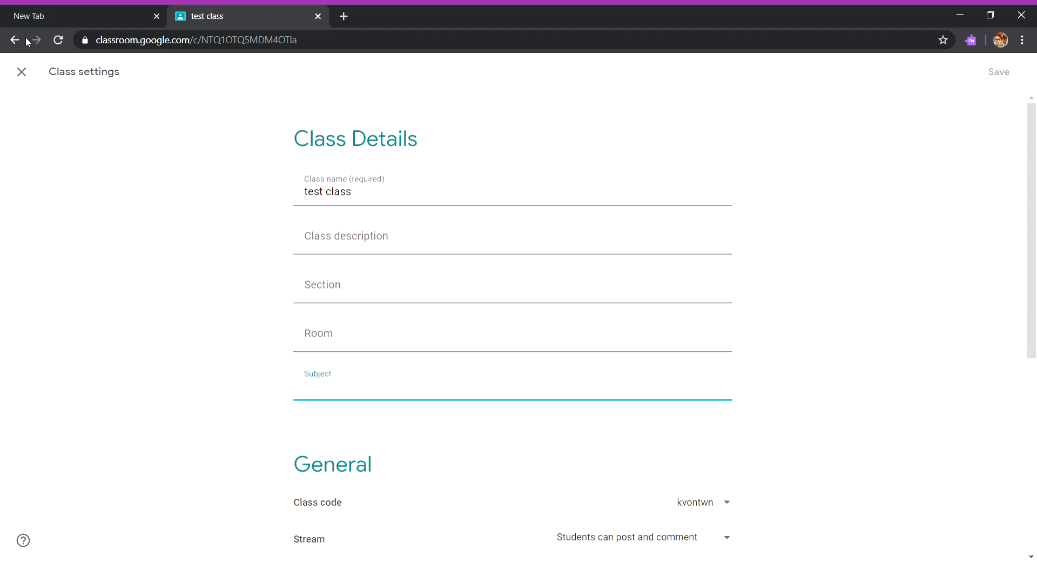
{"action": "left_click", "coordinate": [22, 72]}
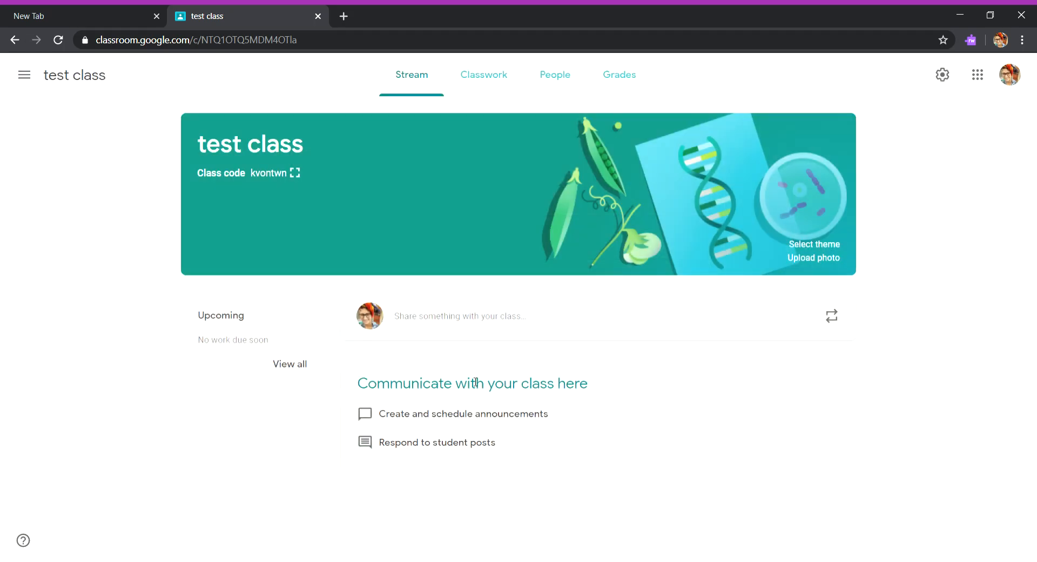
- Open a new announcement in the class stream and examine which kinds of attachments can be added to it
{"action": "left_click", "coordinate": [413, 318]}
{"action": "scroll", "coordinate": [495, 373], "scroll_direction": "down", "scroll_amount": 2}
{"action": "scroll", "coordinate": [501, 366], "scroll_direction": "up", "scroll_amount": 2}
{"action": "scroll", "coordinate": [498, 364], "scroll_direction": "down", "scroll_amount": 2}
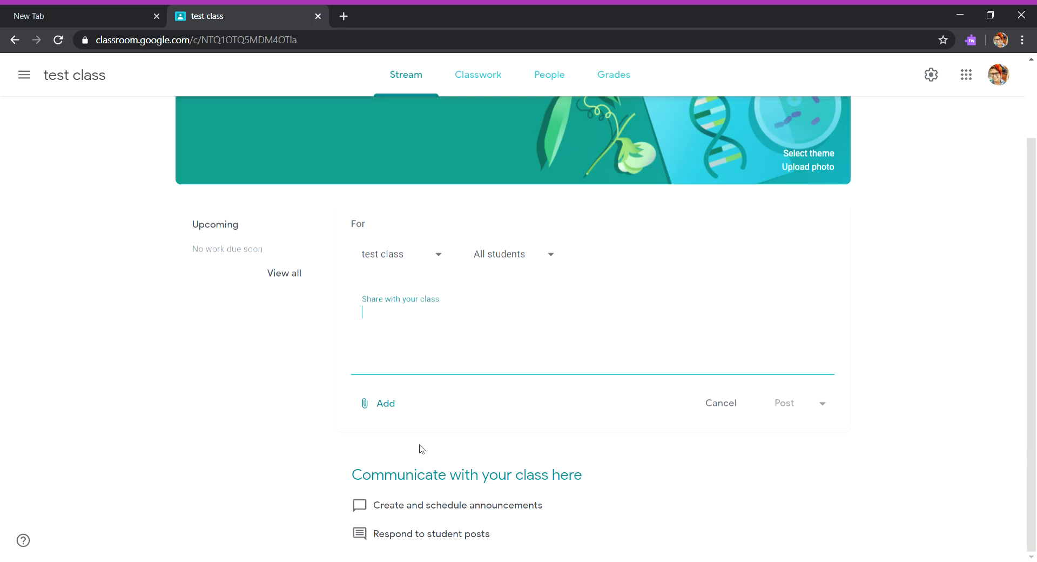
{"action": "left_click", "coordinate": [360, 405]}
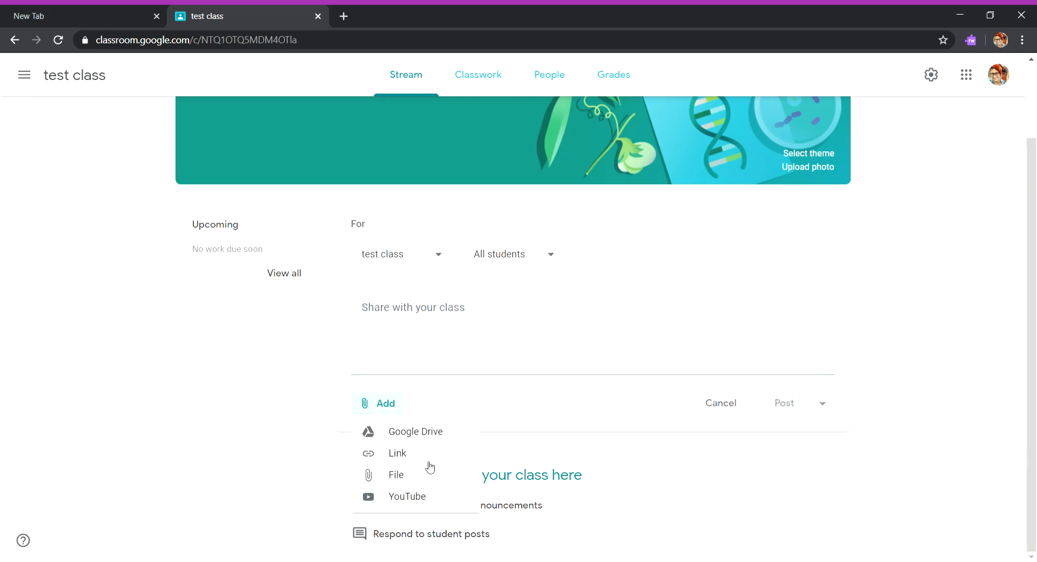
{"action": "left_click", "coordinate": [424, 343]}
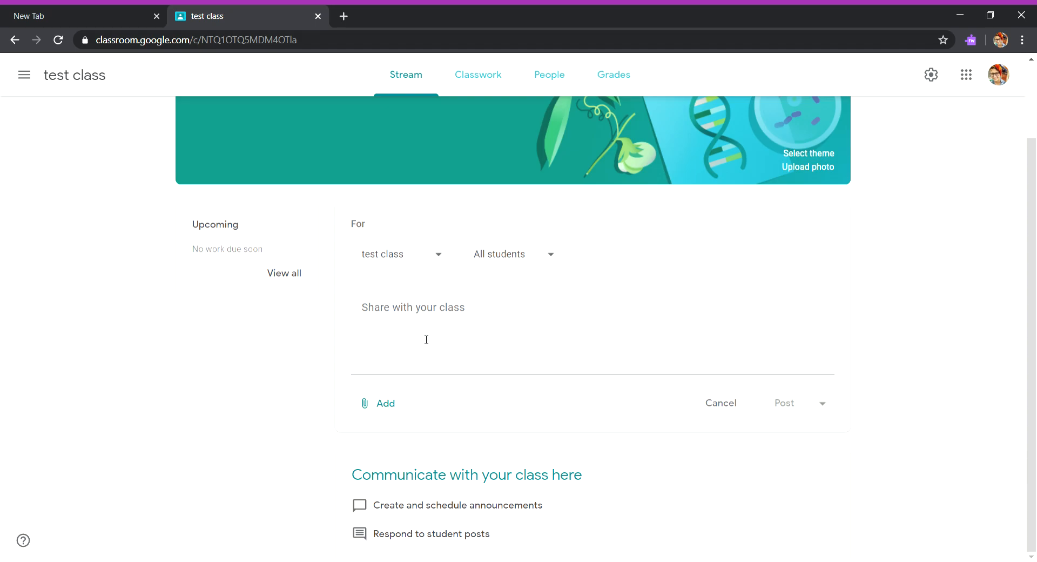
{"action": "left_click", "coordinate": [390, 410]}
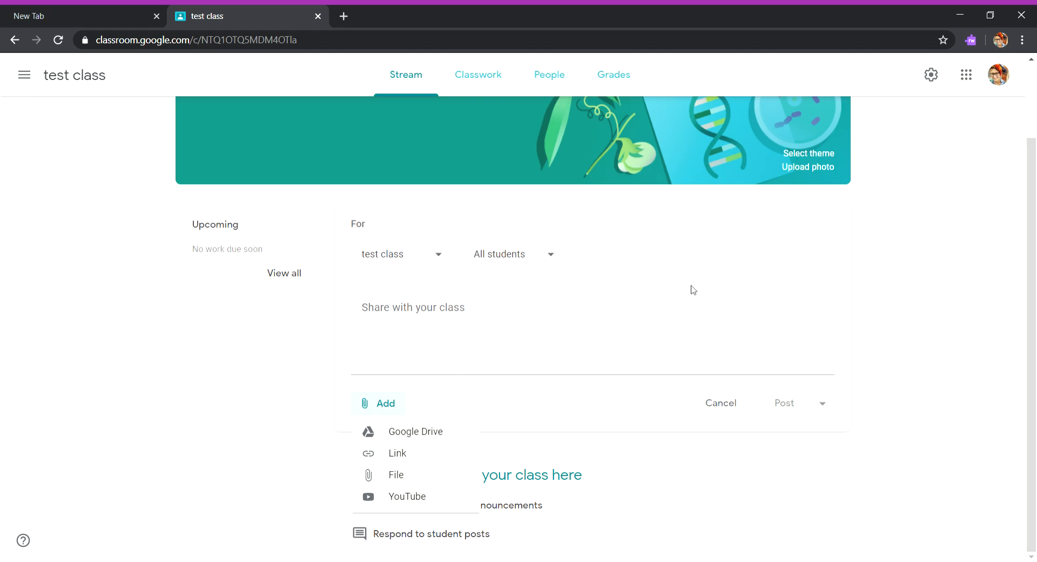
{"action": "left_click", "coordinate": [568, 342]}
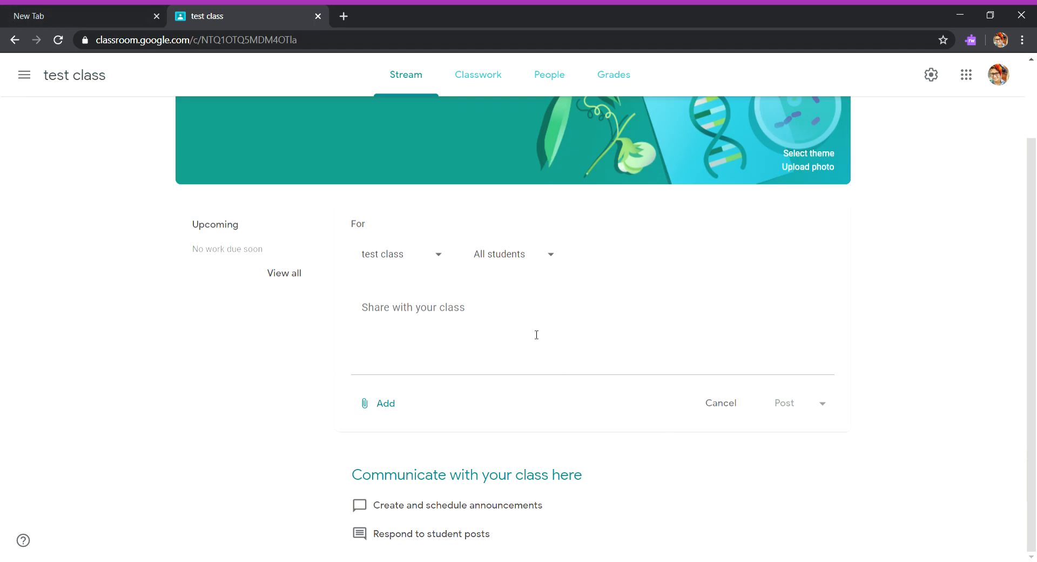
- Review the types of classwork that can be created for test class
{"action": "left_click", "coordinate": [493, 74]}
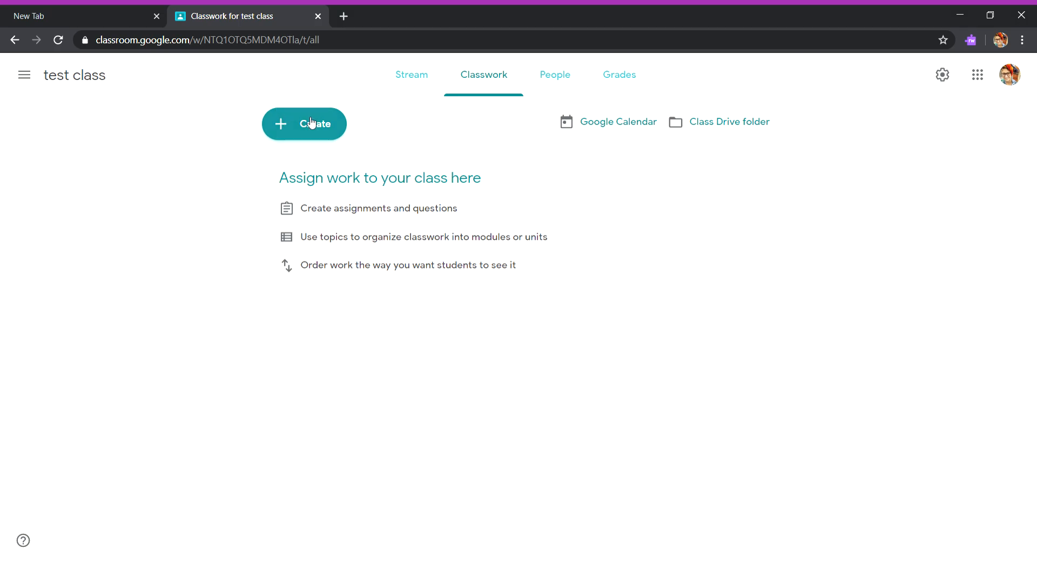
{"action": "left_click", "coordinate": [333, 133]}
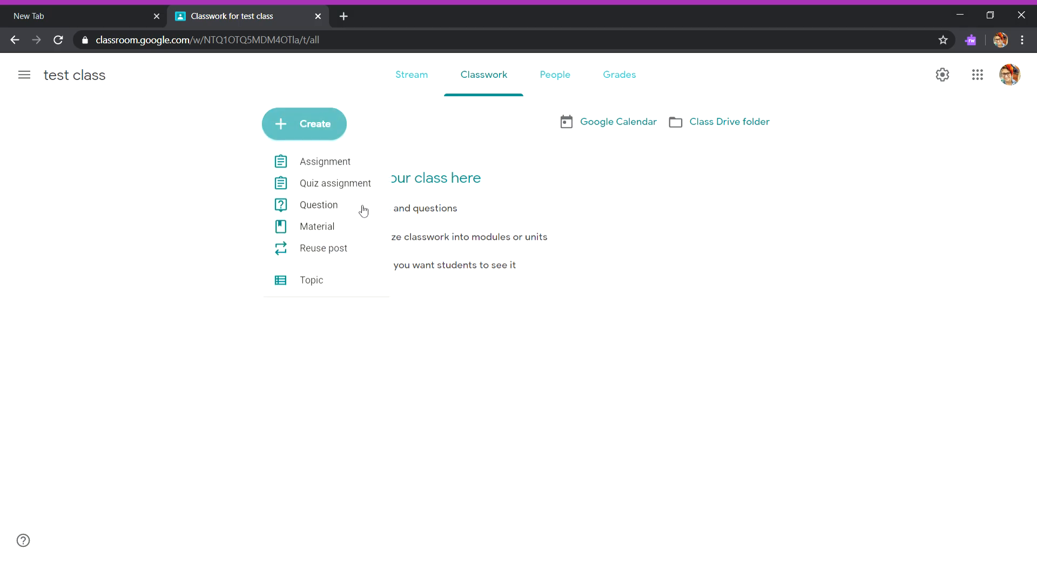
{"action": "left_click", "coordinate": [436, 135]}
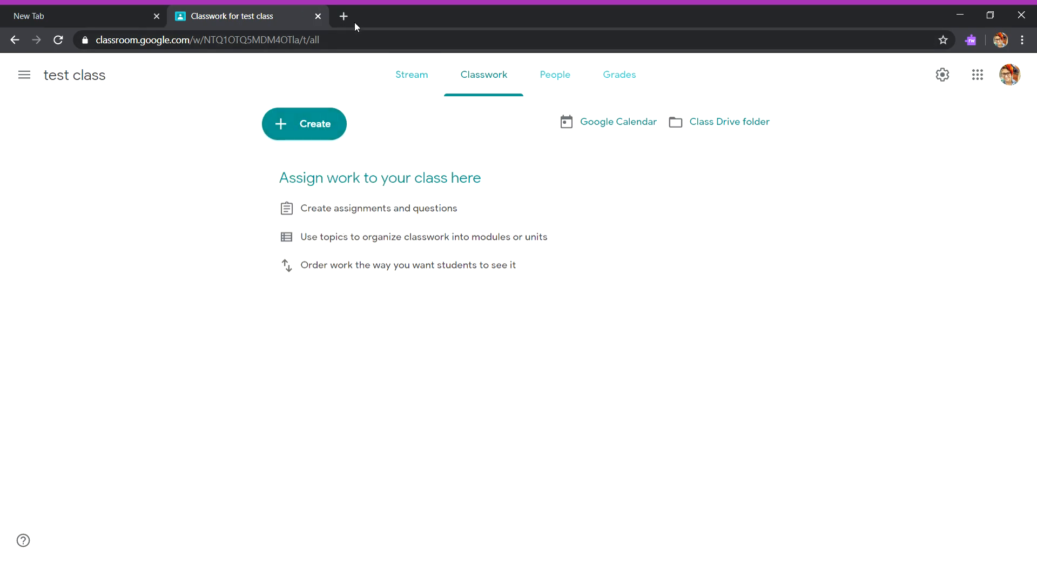
- Look over the People page with its class code for students and the Grades page, and return to the class stream
{"action": "left_click", "coordinate": [558, 95]}
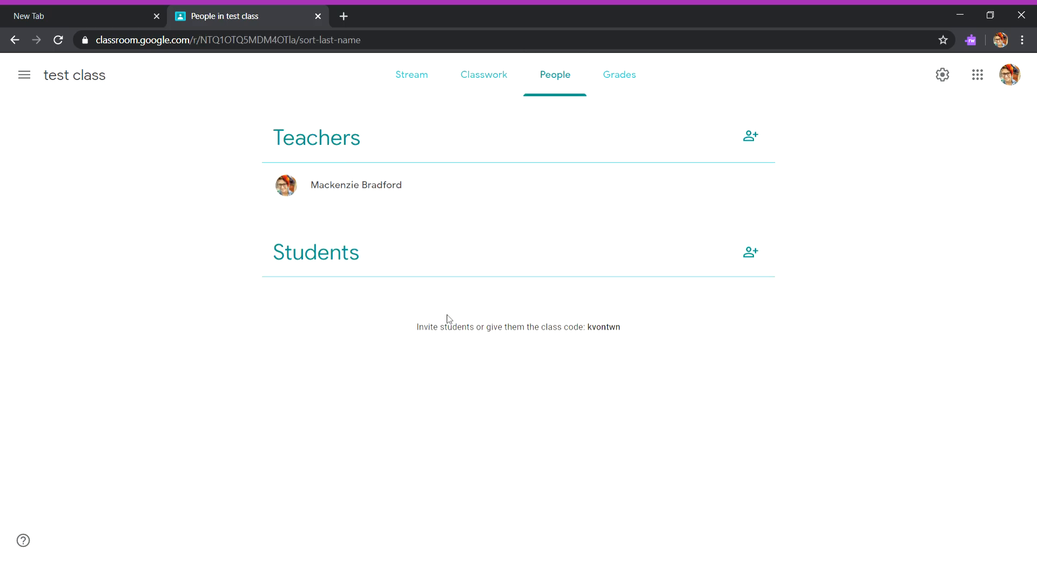
{"action": "left_click_drag", "start_coordinate": [626, 335], "coordinate": [595, 336]}
{"action": "left_click", "coordinate": [657, 339]}
{"action": "left_click", "coordinate": [641, 91]}
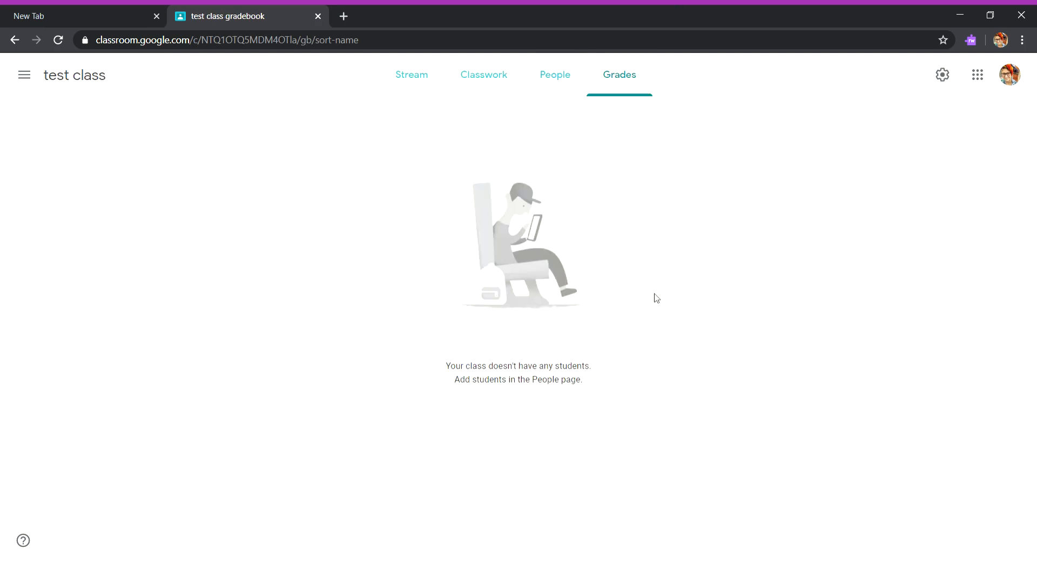
{"action": "left_click", "coordinate": [482, 92]}
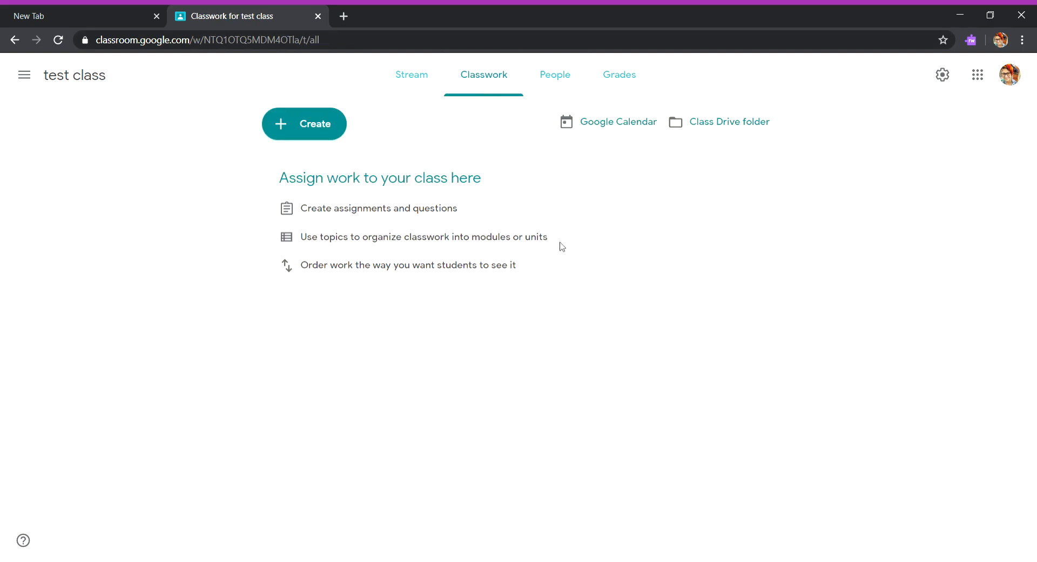
{"action": "left_click", "coordinate": [410, 81]}
- Switch to the math level 3 (Mondays) class and look over the posts in its stream
{"action": "left_click", "coordinate": [24, 75]}
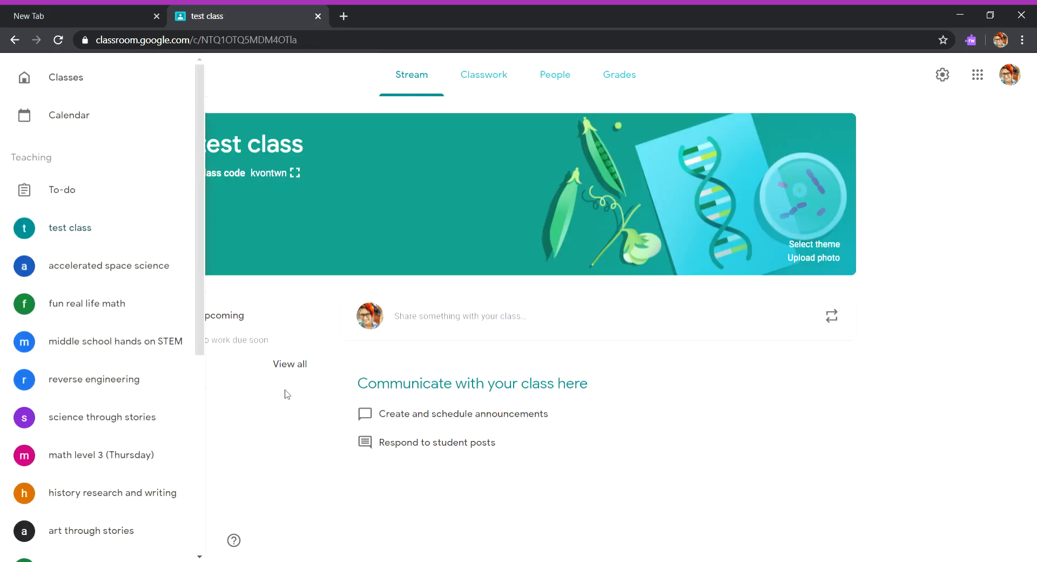
{"action": "scroll", "coordinate": [103, 400], "scroll_direction": "down", "scroll_amount": 5}
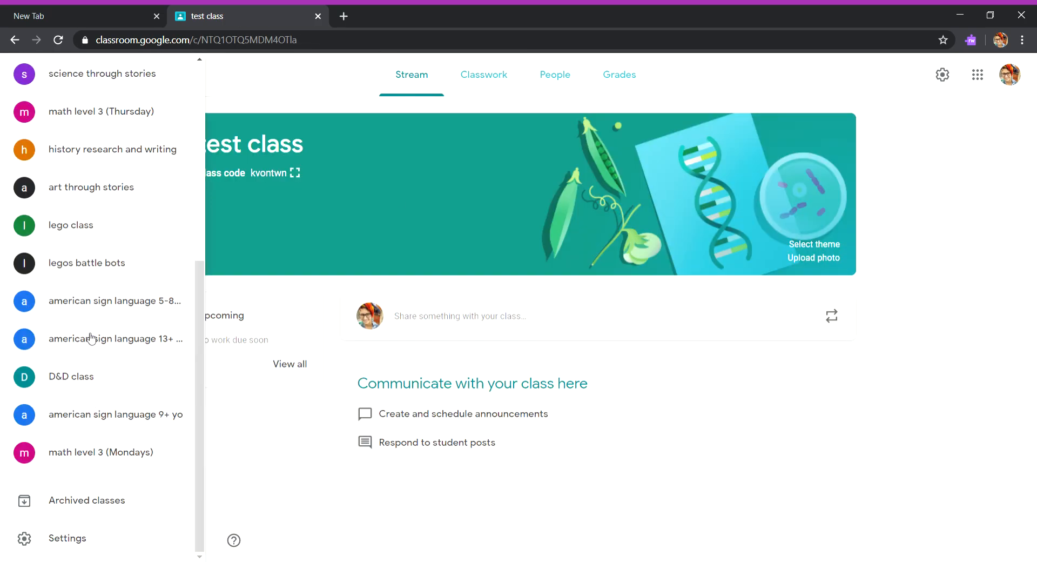
{"action": "left_click", "coordinate": [88, 459]}
{"action": "scroll", "coordinate": [607, 367], "scroll_direction": "down", "scroll_amount": 2}
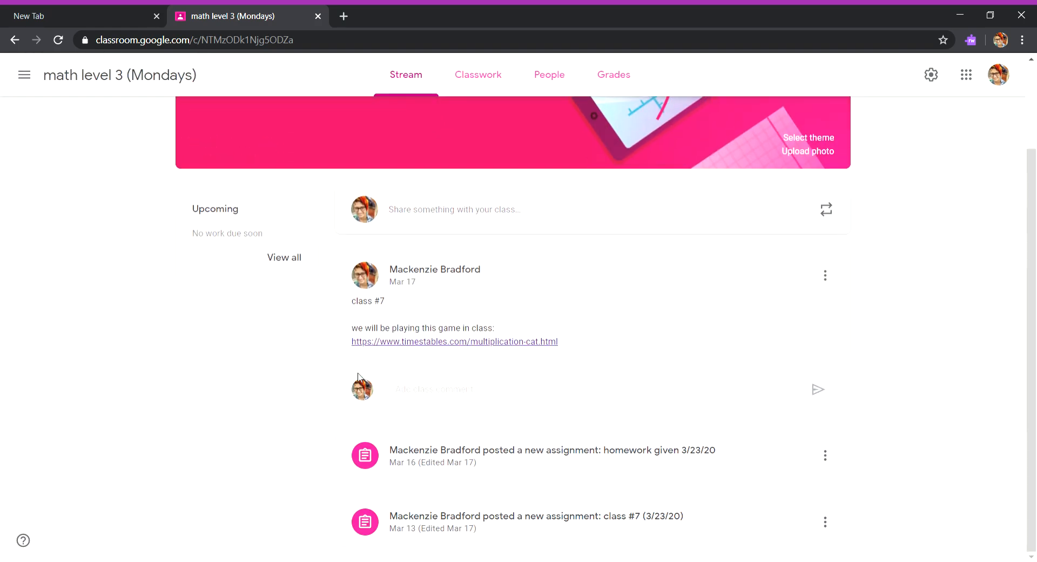
{"action": "scroll", "coordinate": [480, 162], "scroll_direction": "up", "scroll_amount": 2}
- Expand the "homework given 3/23/20" assignment in the classwork of math level 3 (Mondays) to view its details
{"action": "left_click", "coordinate": [478, 75]}
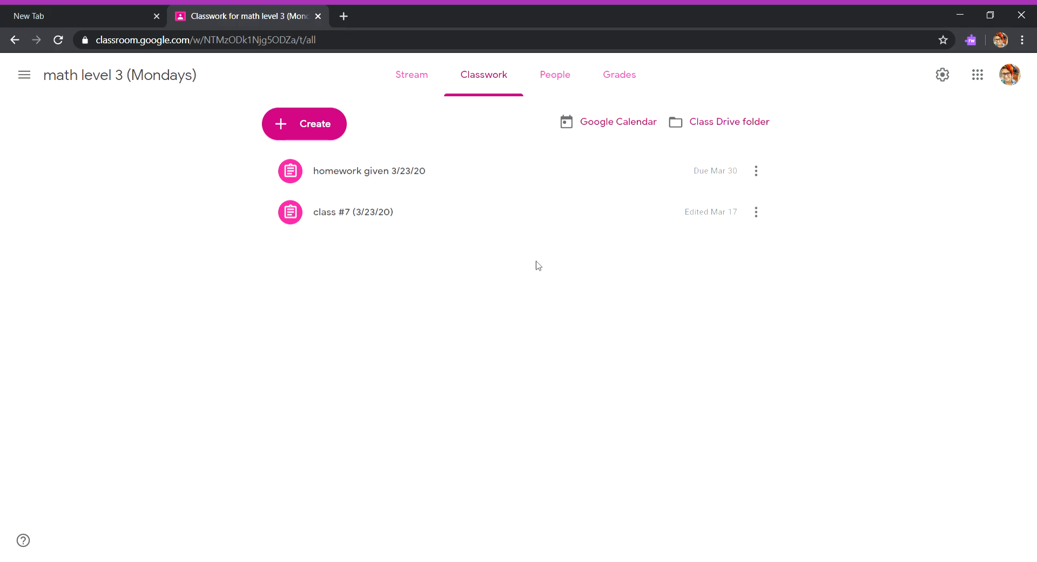
{"action": "left_click", "coordinate": [399, 183]}
{"action": "left_click", "coordinate": [398, 184]}
{"action": "left_click", "coordinate": [399, 184]}
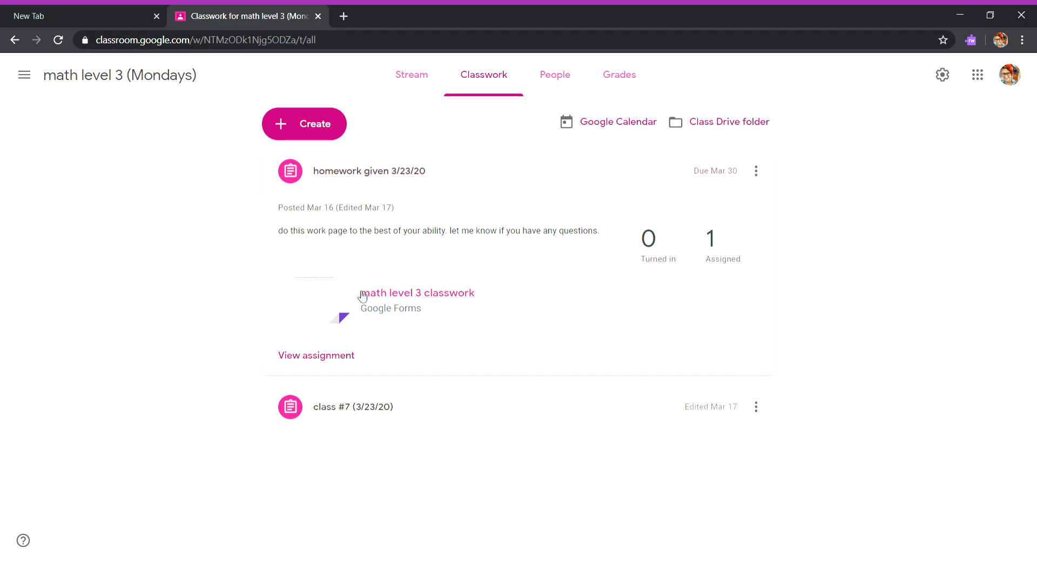
- Open the attached "math level 3 classwork" form, look through its questions, and return to the classwork of math level 3 (Mondays)
{"action": "left_click", "coordinate": [453, 316]}
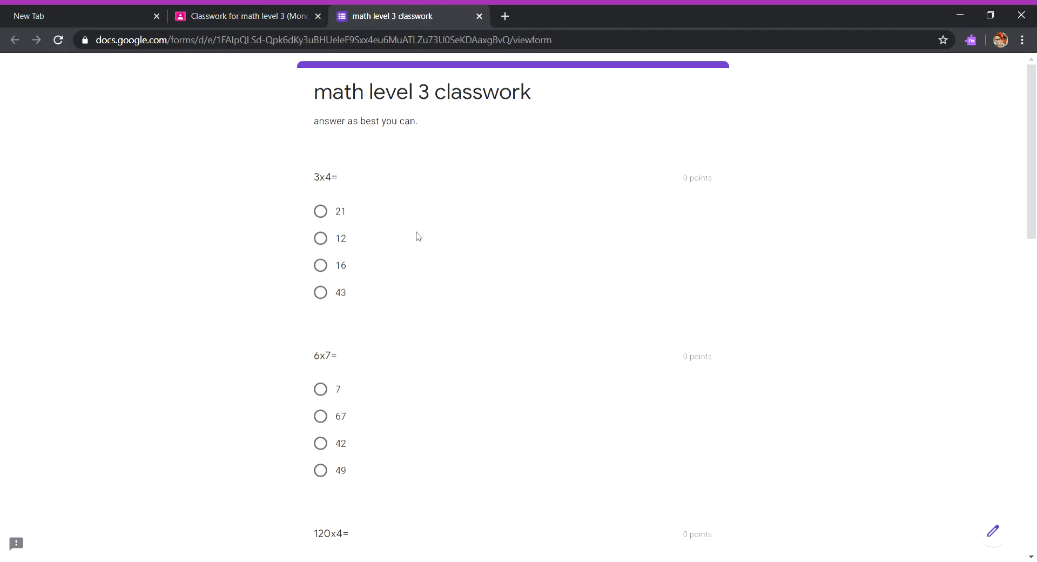
{"action": "scroll", "coordinate": [454, 181], "scroll_direction": "down", "scroll_amount": 15}
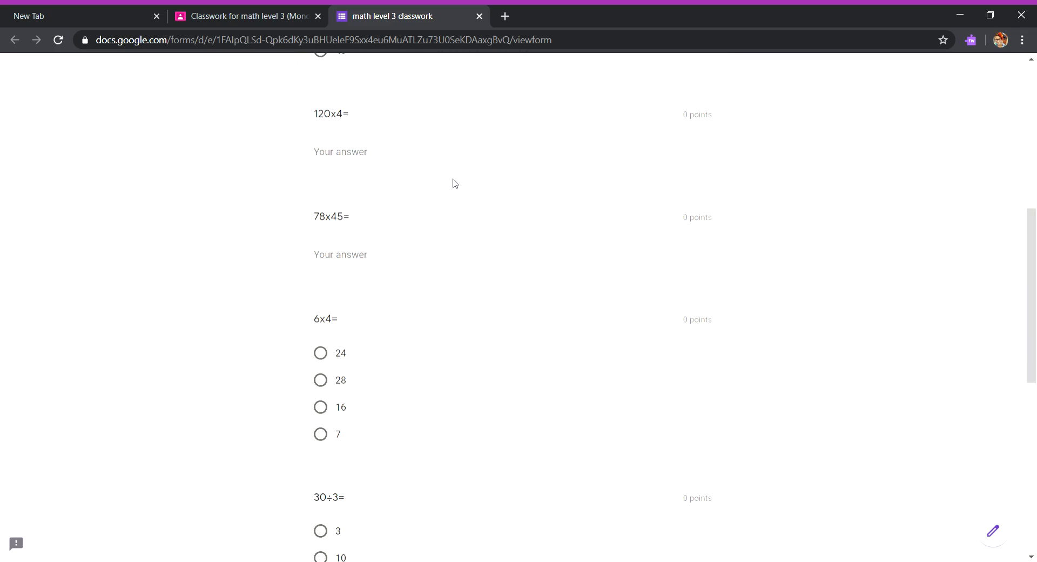
{"action": "scroll", "coordinate": [455, 183], "scroll_direction": "up", "scroll_amount": 15}
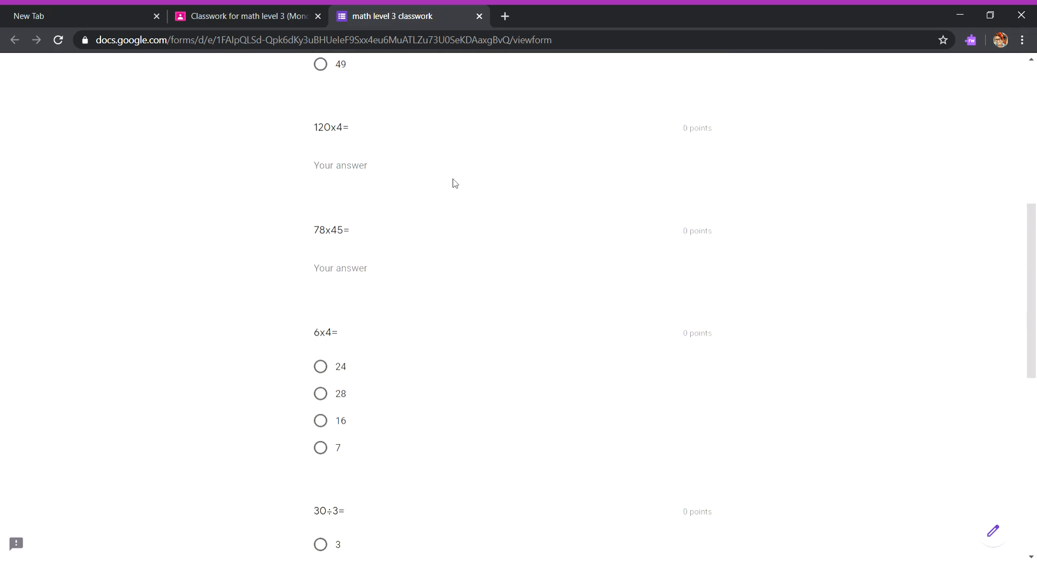
{"action": "scroll", "coordinate": [453, 187], "scroll_direction": "down", "scroll_amount": 15}
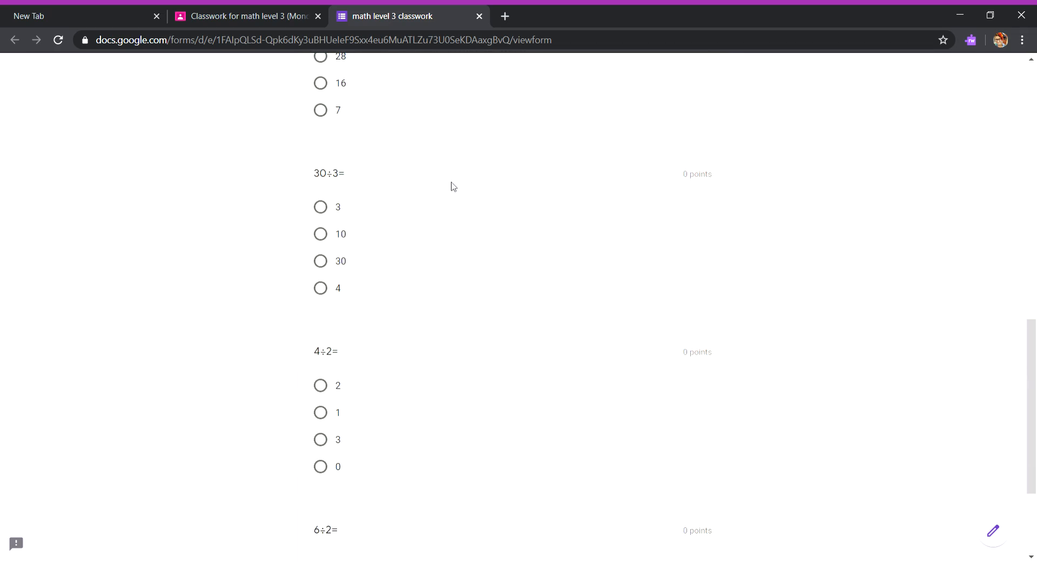
{"action": "left_click", "coordinate": [257, 12]}
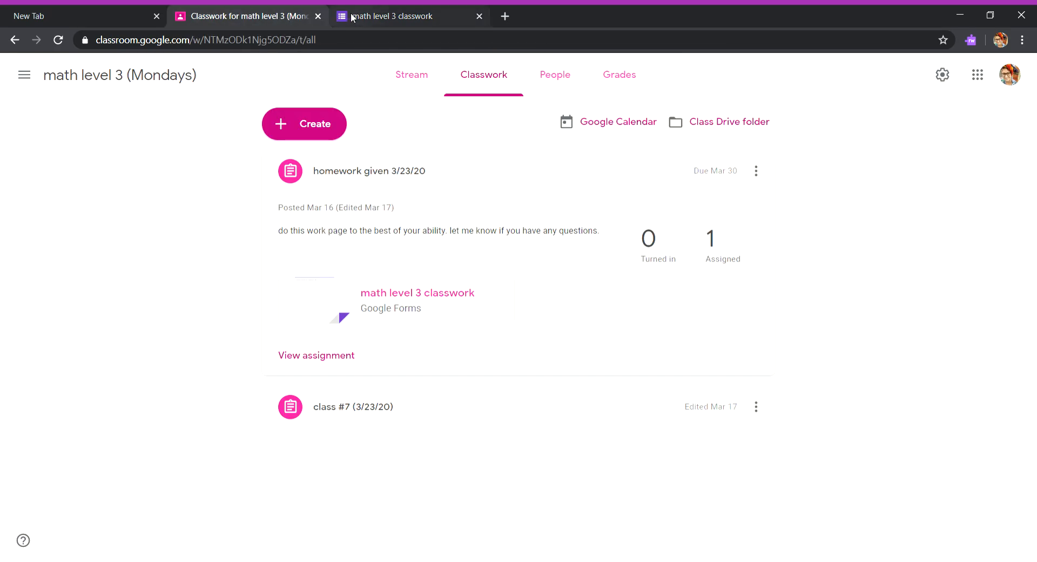
{"action": "left_click", "coordinate": [389, 16]}
{"action": "scroll", "coordinate": [401, 155], "scroll_direction": "up", "scroll_amount": 15}
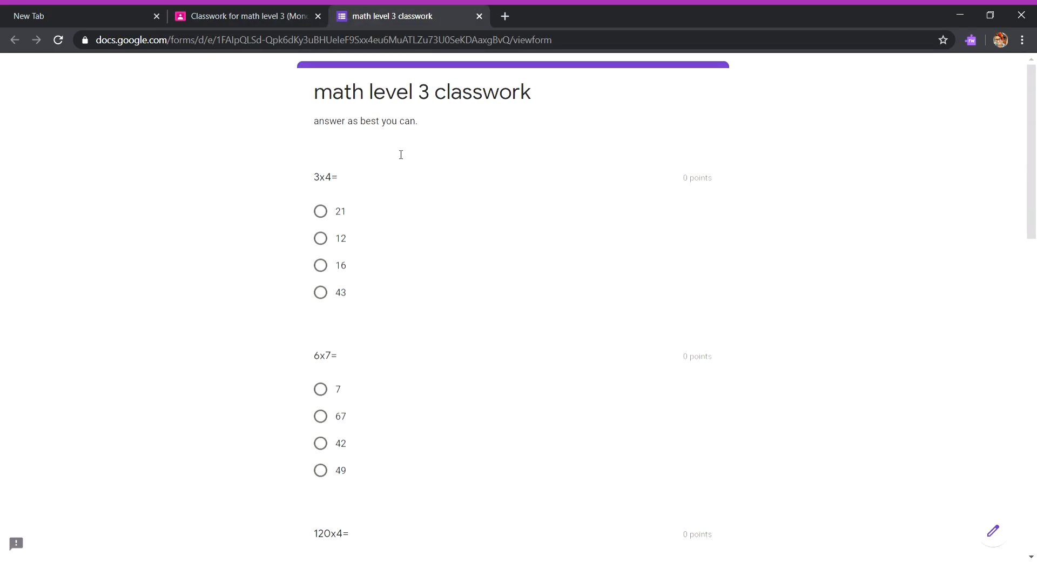
{"action": "left_click", "coordinate": [251, 16]}
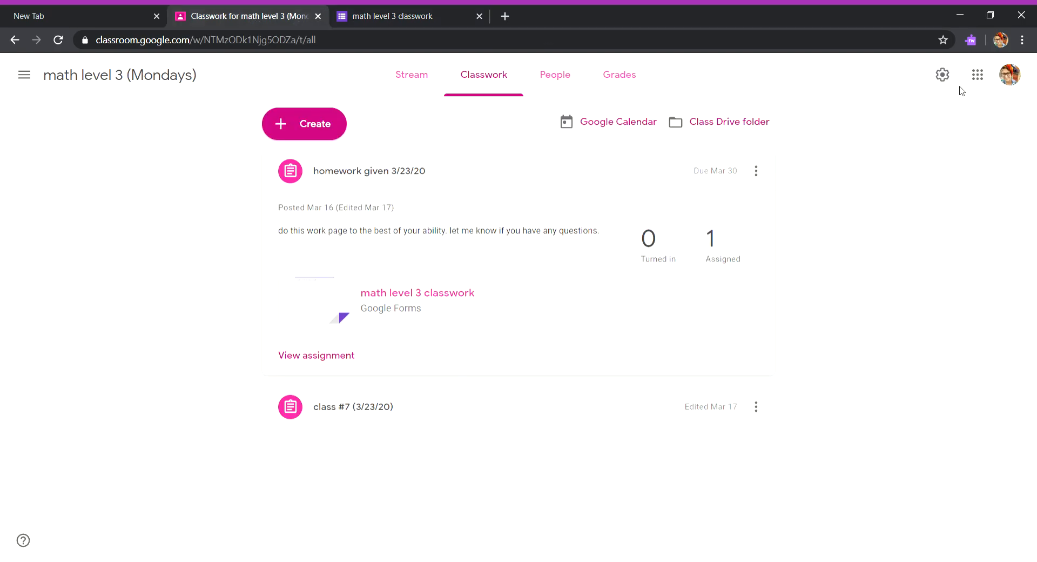